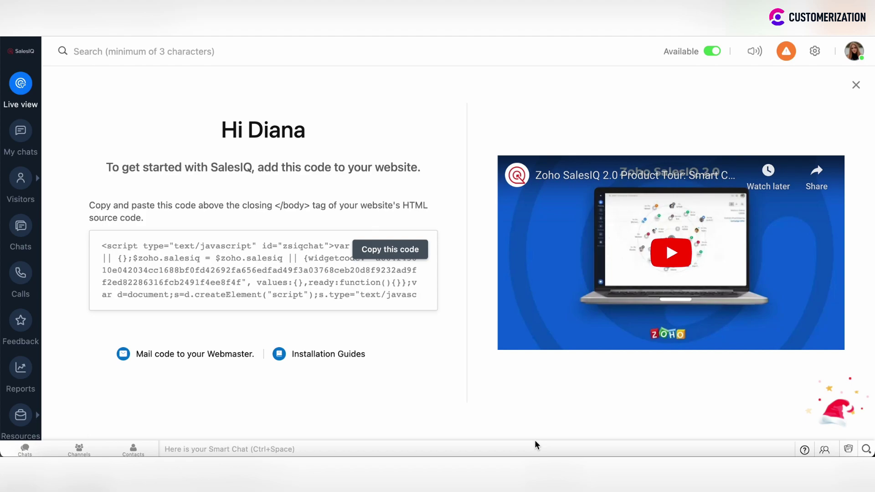
- Go to My profile under General in the settings
{"action": "left_click", "coordinate": [815, 51]}
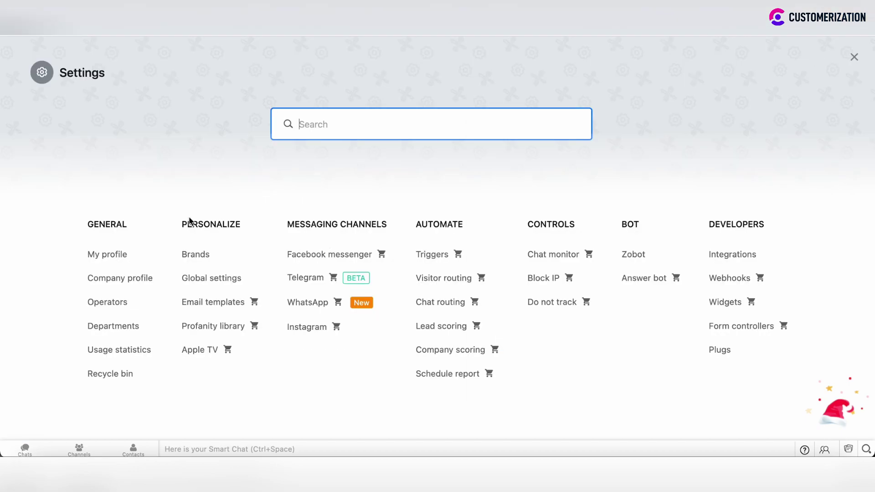
{"action": "left_click", "coordinate": [104, 258]}
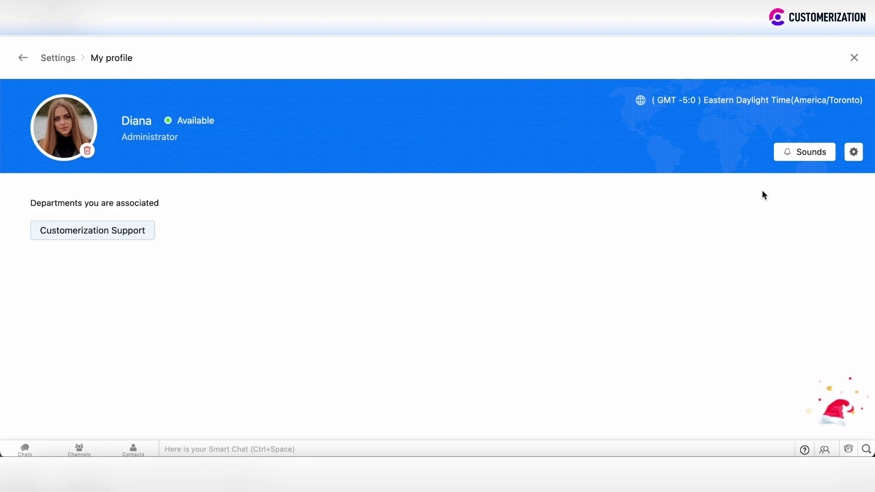
- Open the Profile Settings editor and scroll down to the concurrent chat limit of 3
{"action": "left_click", "coordinate": [854, 153]}
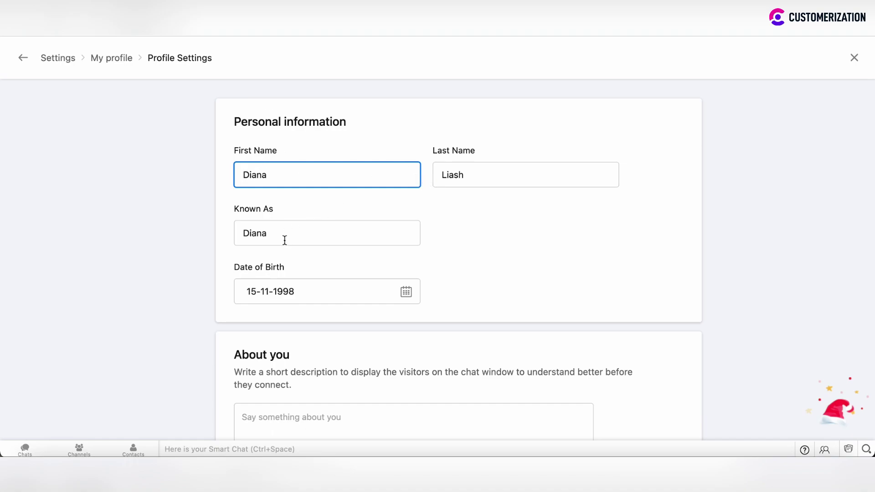
{"action": "left_click", "coordinate": [408, 290]}
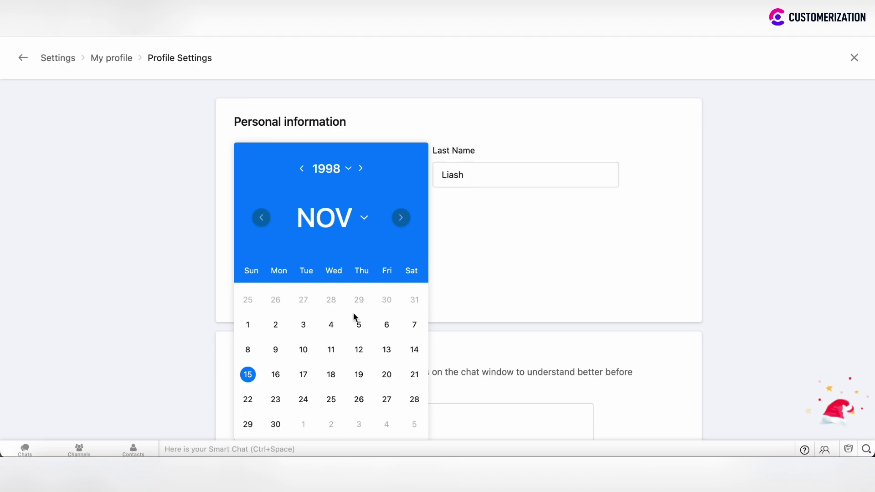
{"action": "scroll", "coordinate": [347, 318], "scroll_direction": "down", "scroll_amount": 3}
{"action": "left_click", "coordinate": [541, 169]}
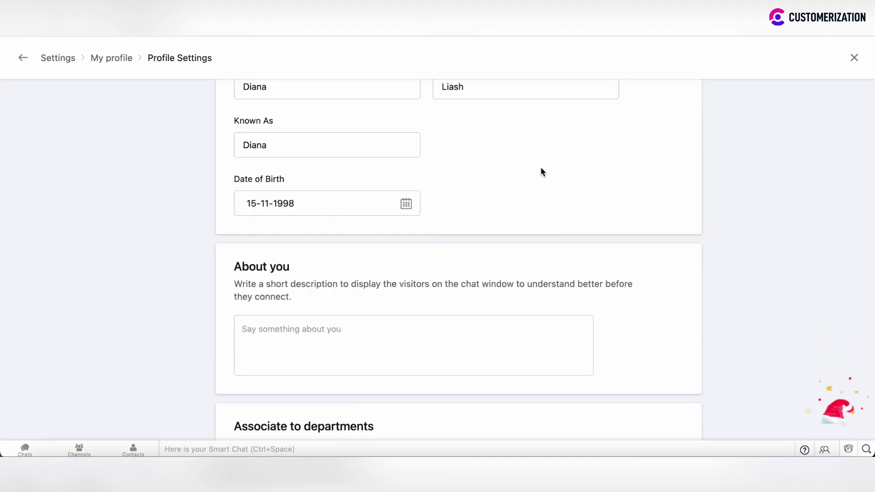
{"action": "scroll", "coordinate": [391, 246], "scroll_direction": "down", "scroll_amount": 3}
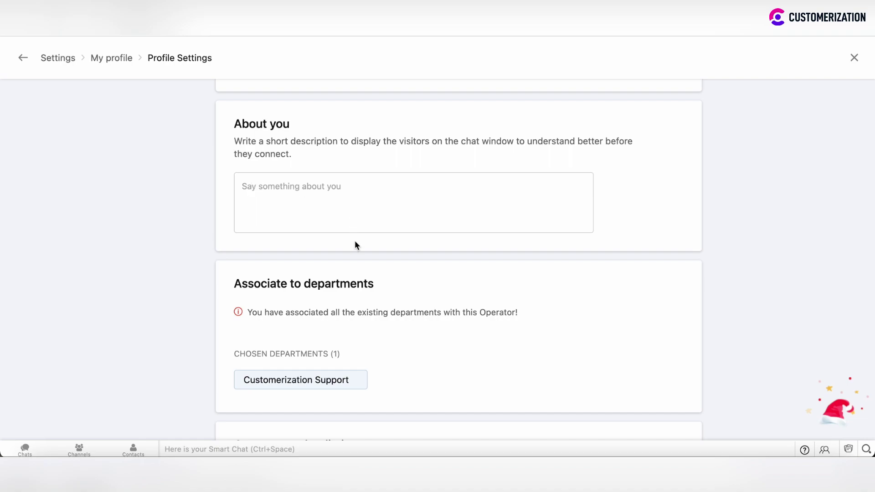
{"action": "scroll", "coordinate": [355, 241], "scroll_direction": "down", "scroll_amount": 1}
{"action": "scroll", "coordinate": [355, 246], "scroll_direction": "down", "scroll_amount": 3}
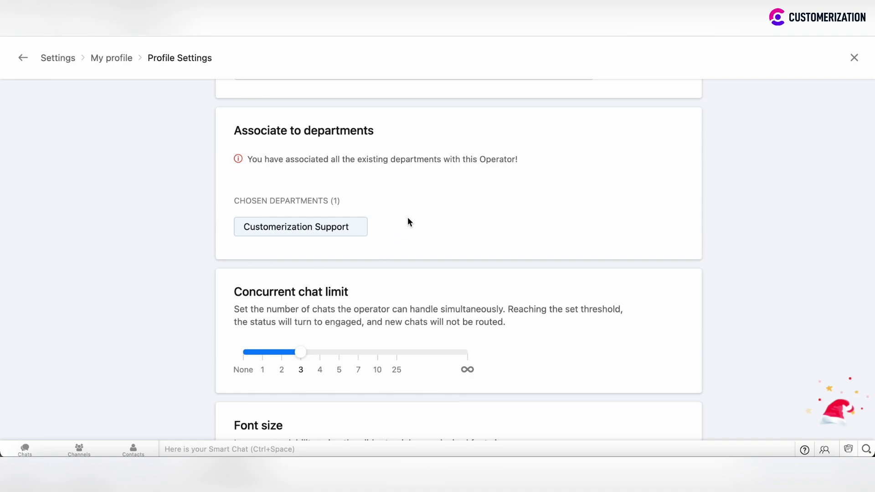
- Set the concurrent chat limit to 7 and save it, replacing an accidental unlimited save
{"action": "scroll", "coordinate": [408, 222], "scroll_direction": "down", "scroll_amount": 3}
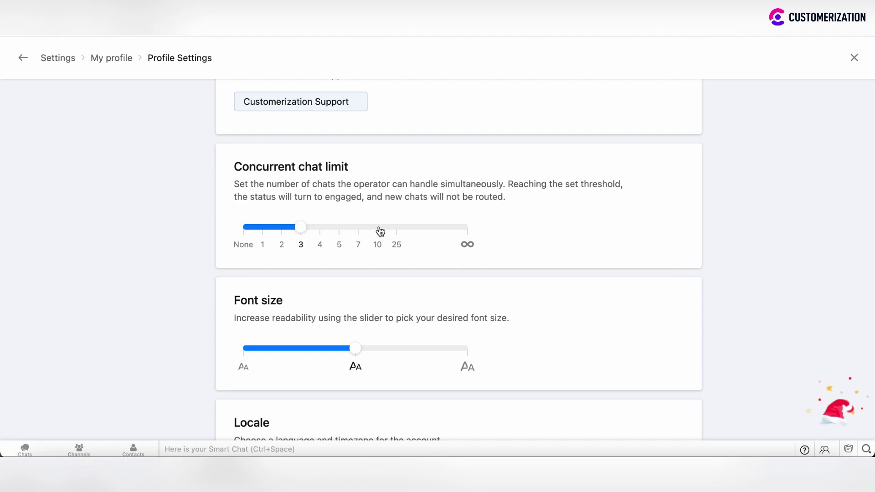
{"action": "left_click", "coordinate": [468, 231]}
{"action": "left_click", "coordinate": [585, 60]}
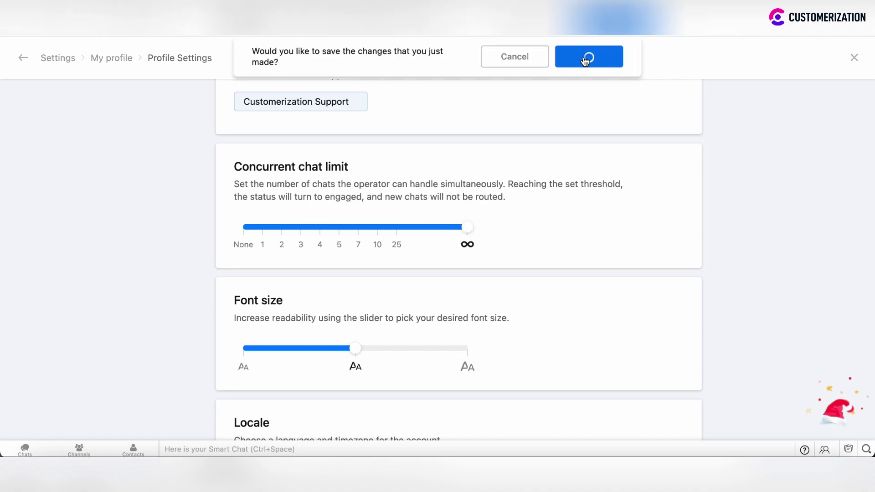
{"action": "left_click", "coordinate": [374, 229]}
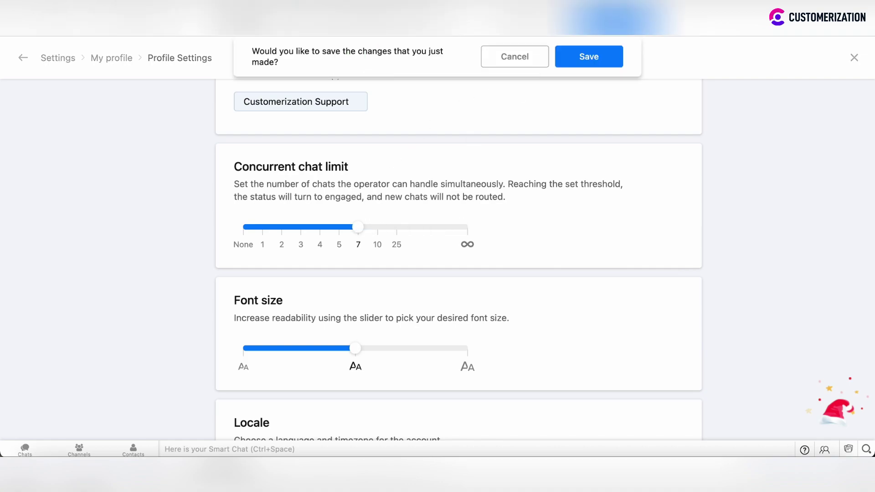
{"action": "left_click", "coordinate": [589, 58]}
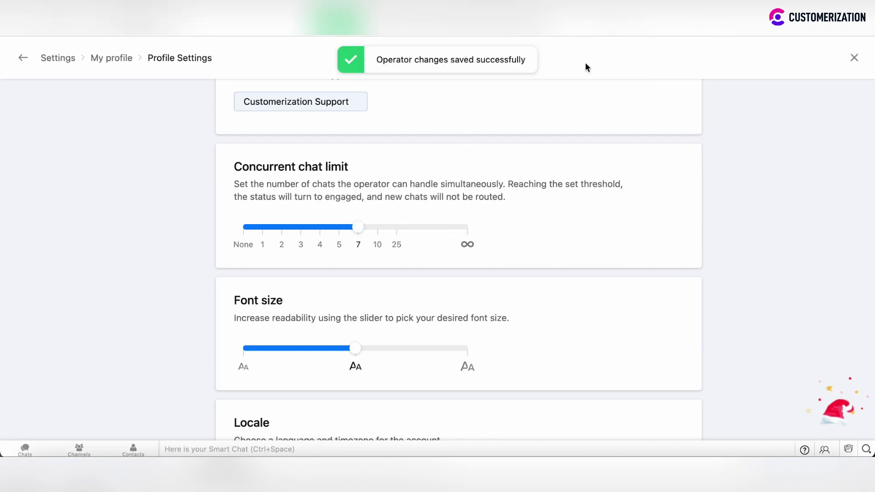
{"action": "scroll", "coordinate": [522, 248], "scroll_direction": "down", "scroll_amount": 3}
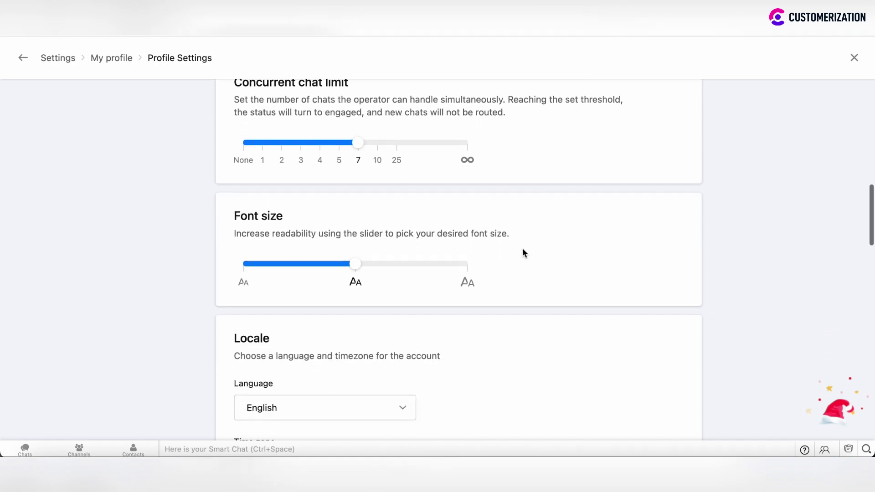
{"action": "scroll", "coordinate": [522, 248], "scroll_direction": "down", "scroll_amount": 2}
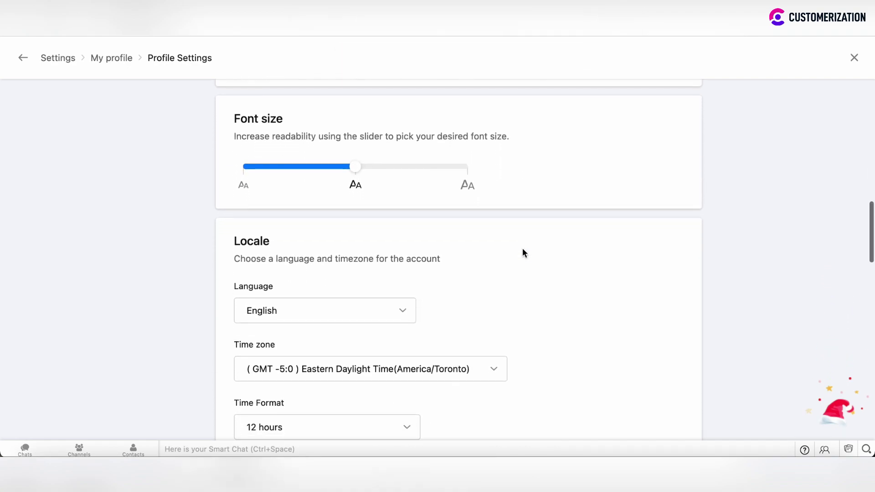
{"action": "scroll", "coordinate": [522, 253], "scroll_direction": "down", "scroll_amount": 3}
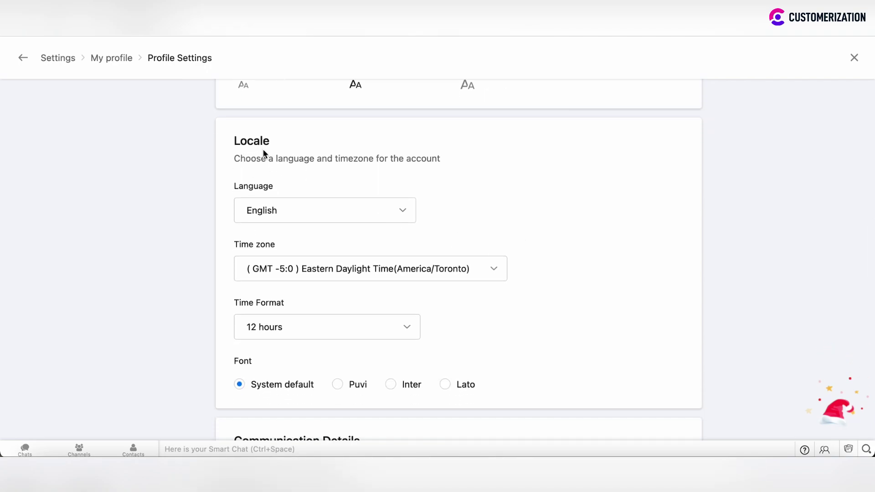
{"action": "left_click", "coordinate": [283, 212]}
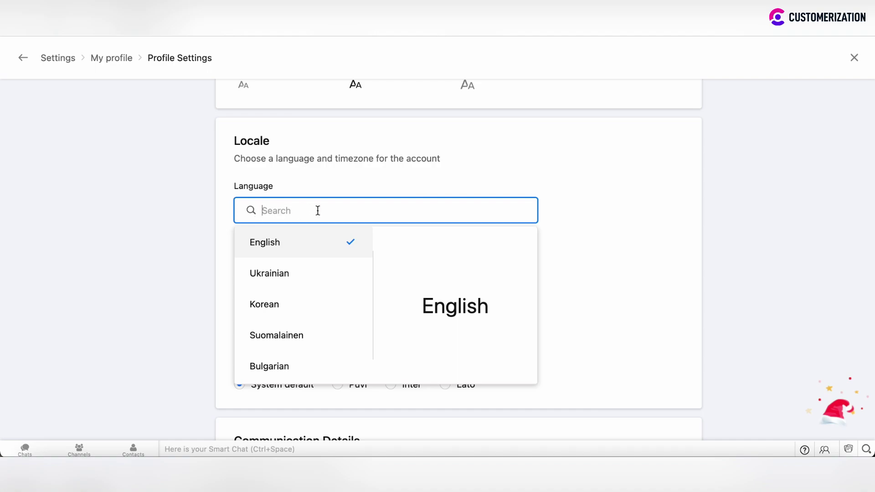
{"action": "left_click", "coordinate": [669, 281]}
{"action": "scroll", "coordinate": [288, 260], "scroll_direction": "down", "scroll_amount": 2}
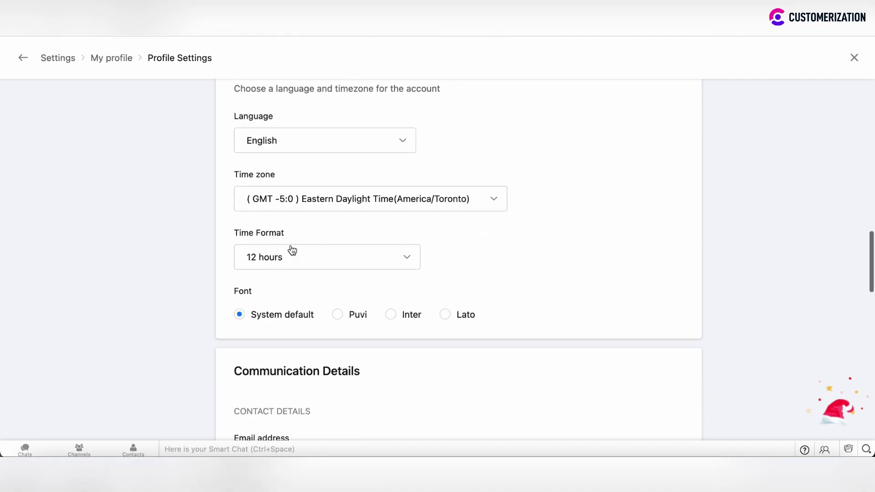
{"action": "left_click", "coordinate": [302, 201]}
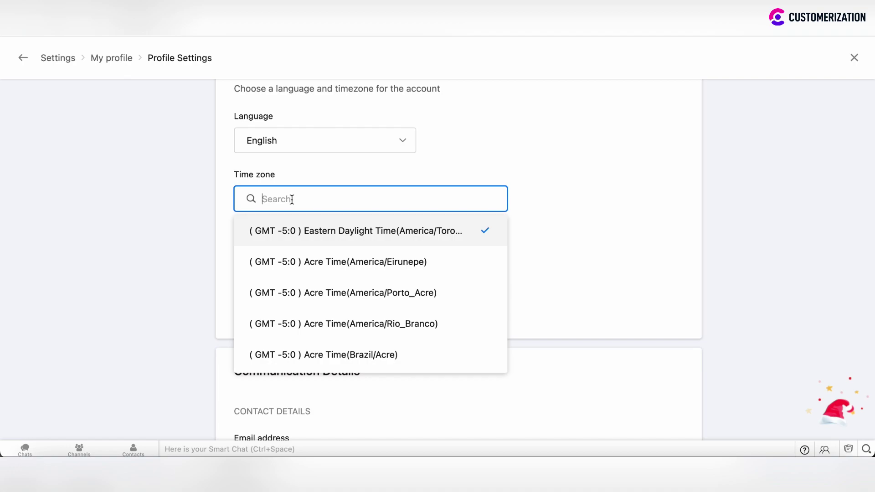
{"action": "left_click", "coordinate": [636, 241]}
{"action": "scroll", "coordinate": [529, 268], "scroll_direction": "down", "scroll_amount": 3}
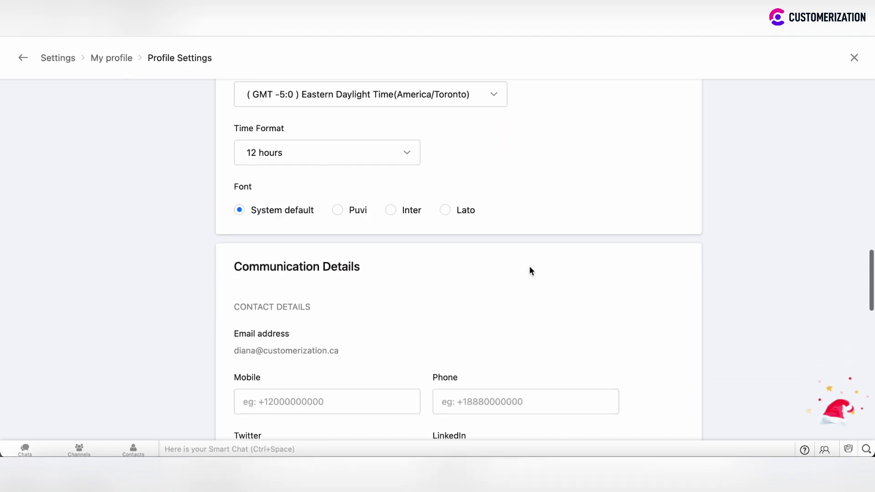
{"action": "left_click", "coordinate": [274, 155]}
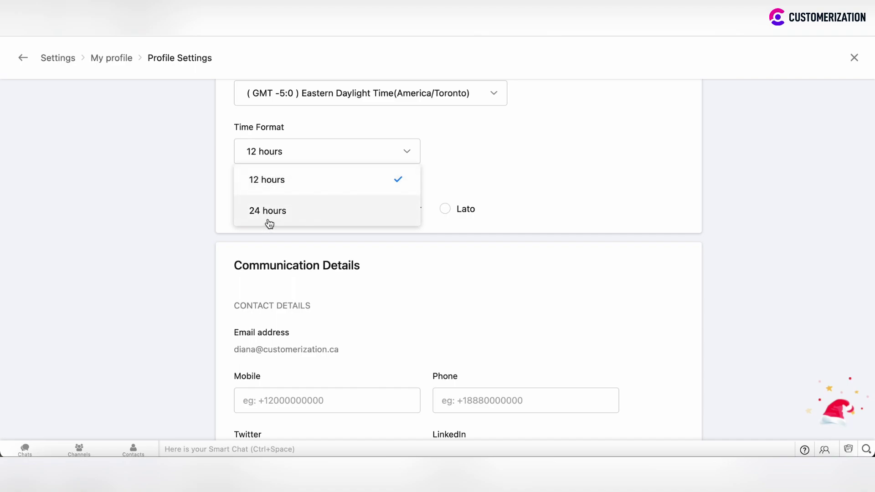
{"action": "left_click", "coordinate": [549, 214]}
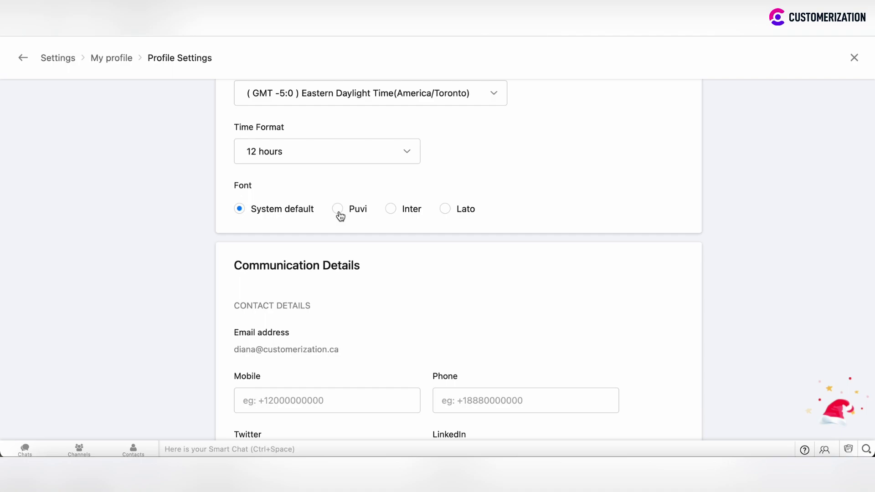
{"action": "scroll", "coordinate": [268, 277], "scroll_direction": "down", "scroll_amount": 3}
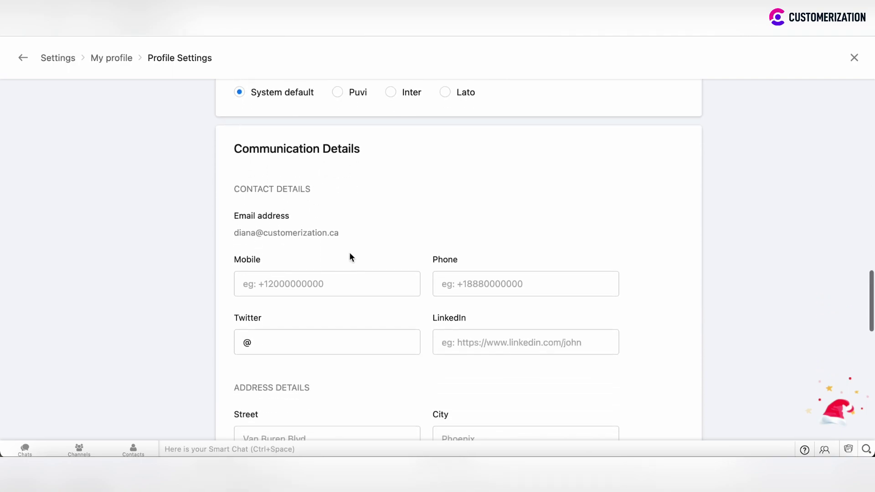
{"action": "scroll", "coordinate": [349, 256], "scroll_direction": "down", "scroll_amount": 3}
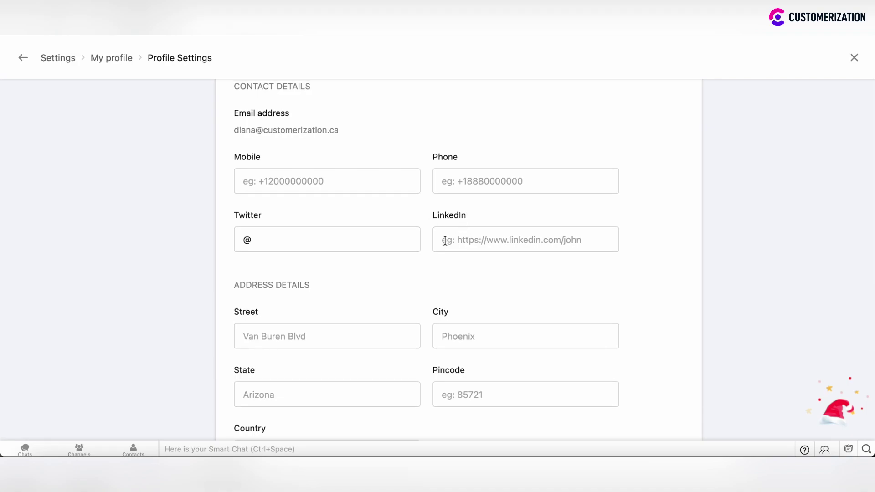
{"action": "scroll", "coordinate": [365, 280], "scroll_direction": "down", "scroll_amount": 2}
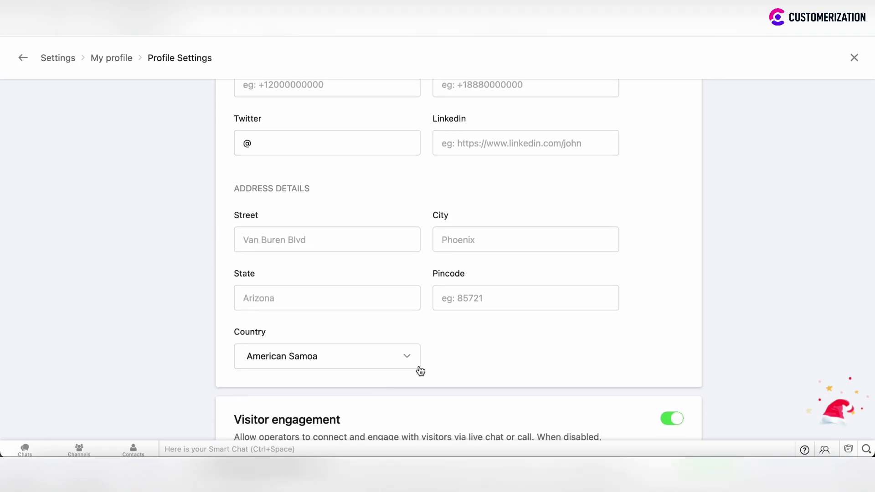
{"action": "scroll", "coordinate": [444, 345], "scroll_direction": "down", "scroll_amount": 3}
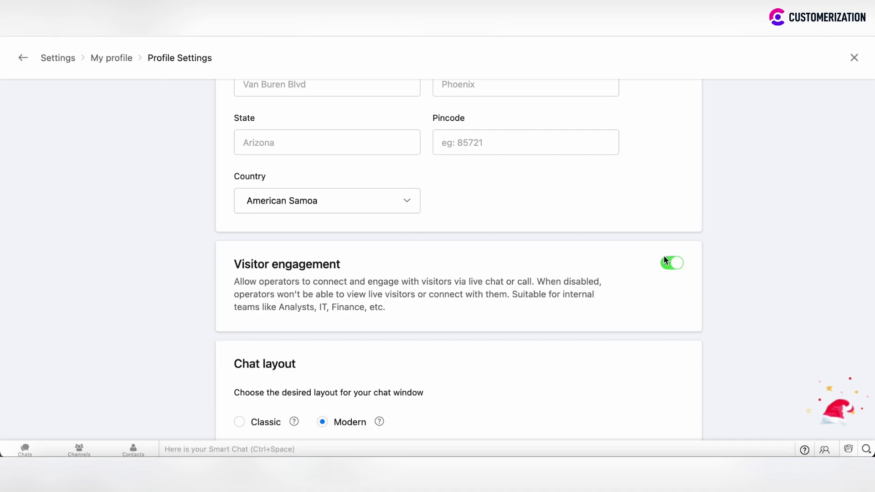
{"action": "scroll", "coordinate": [603, 322], "scroll_direction": "down", "scroll_amount": 3}
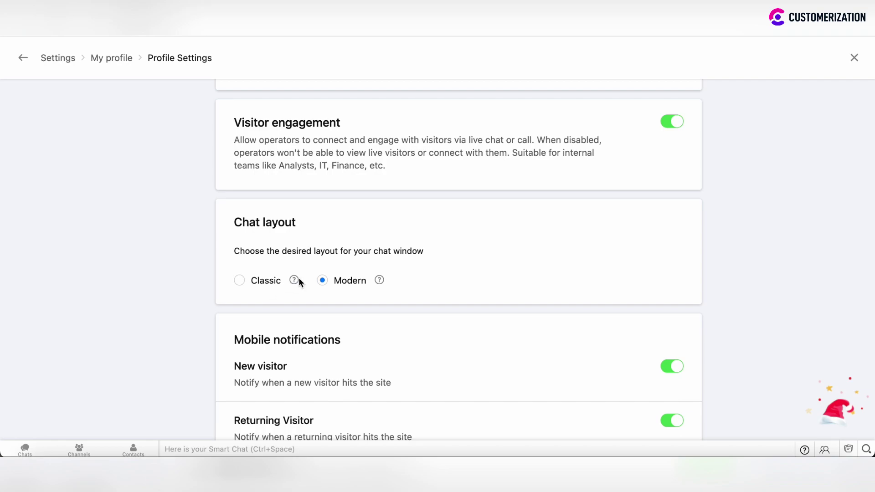
{"action": "mouse_move", "coordinate": [295, 282]}
{"action": "mouse_move", "coordinate": [380, 282]}
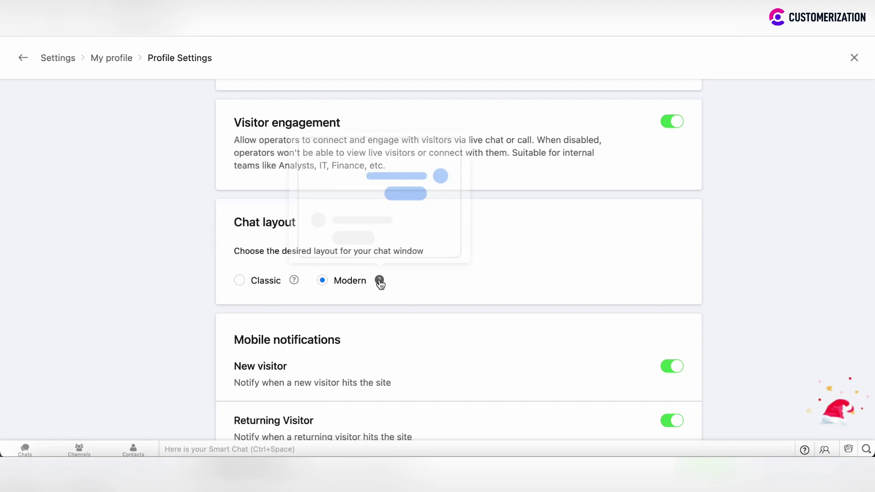
{"action": "scroll", "coordinate": [434, 312], "scroll_direction": "down", "scroll_amount": 3}
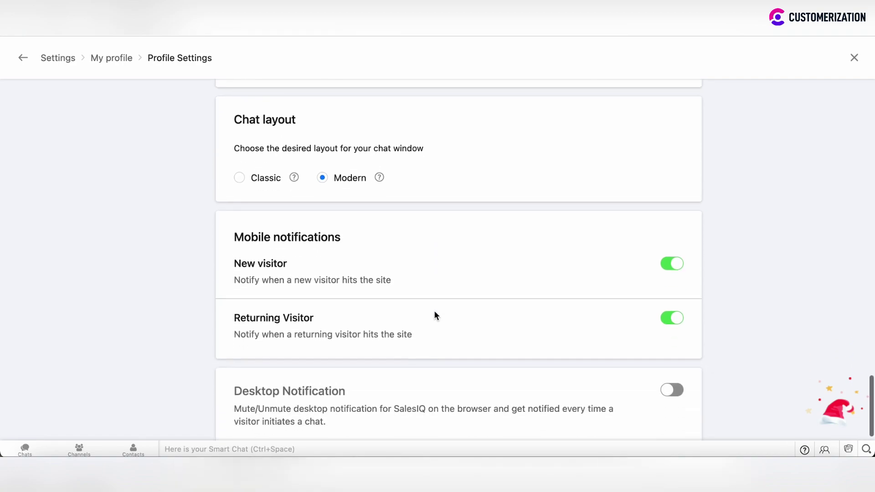